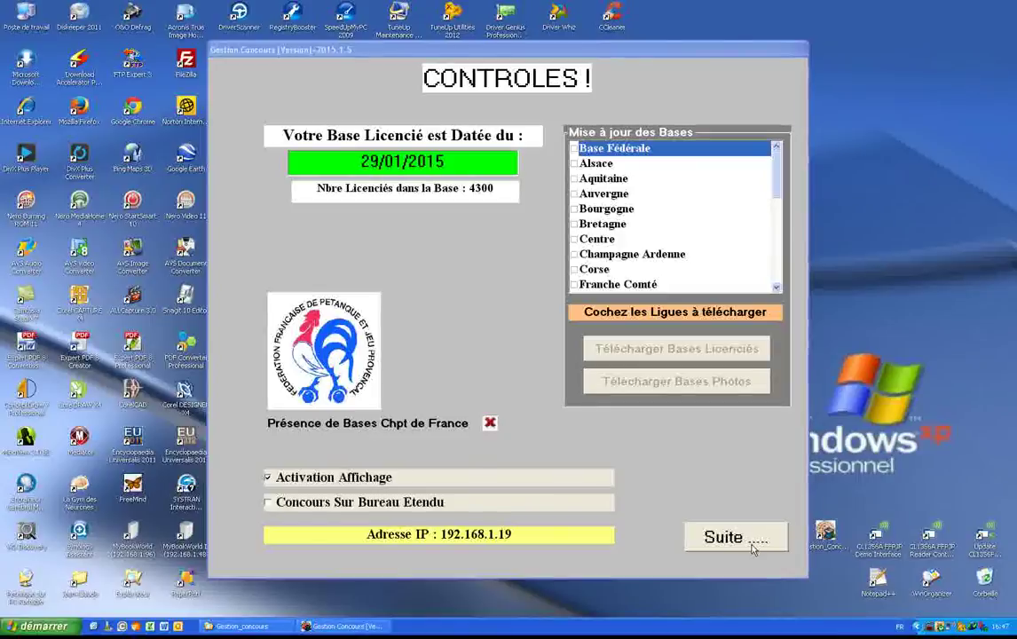
Step: Proceed past the startup checks without using the card reader and open the contest file GC_QN_X2M_Cambresis.GCZ for preparation
left_click(736, 538)
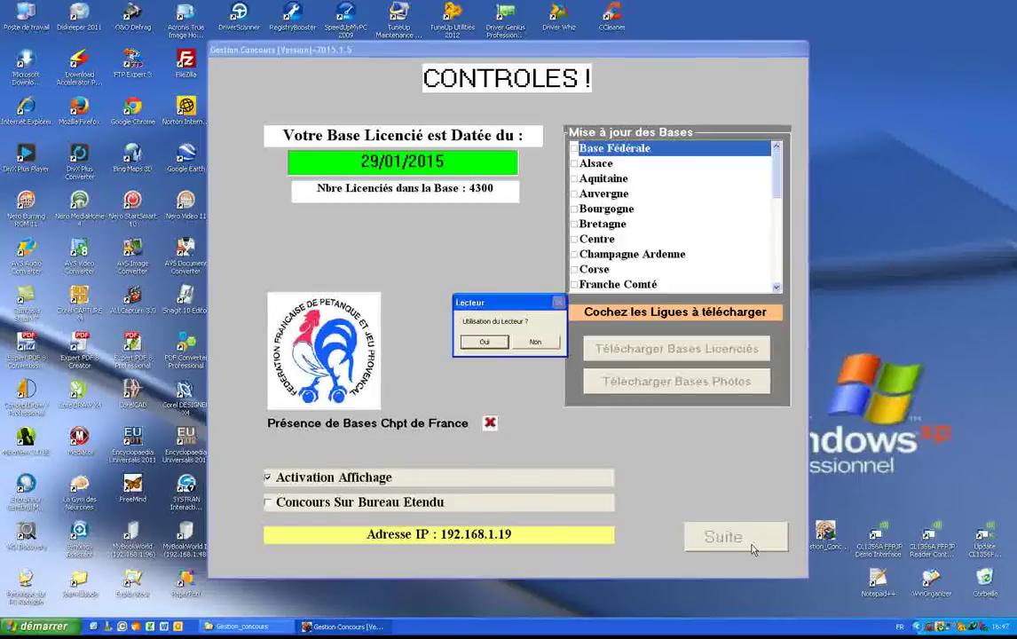
left_click(523, 344)
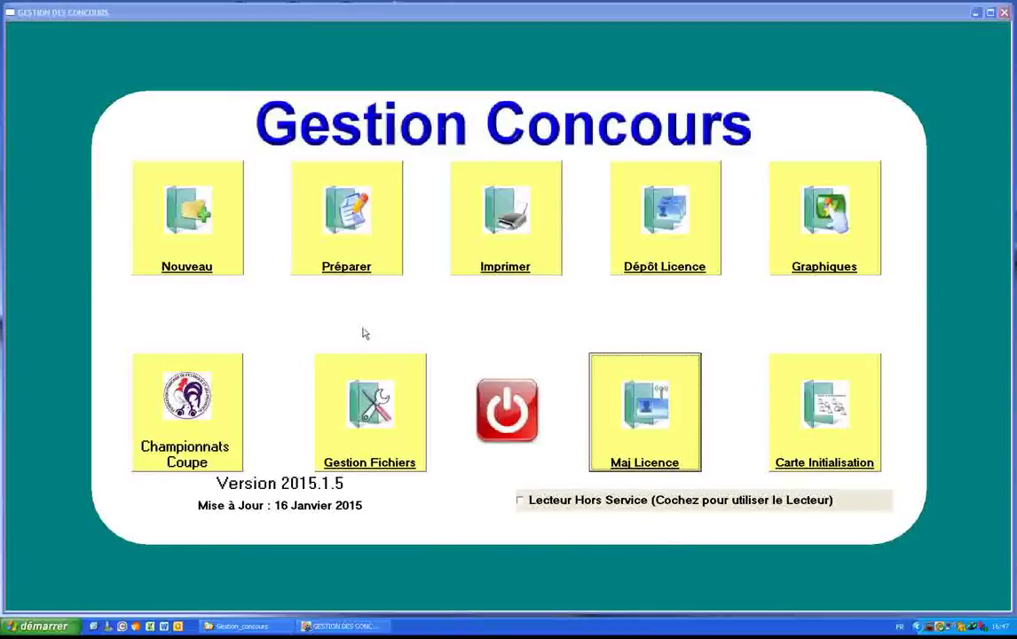
left_click(353, 225)
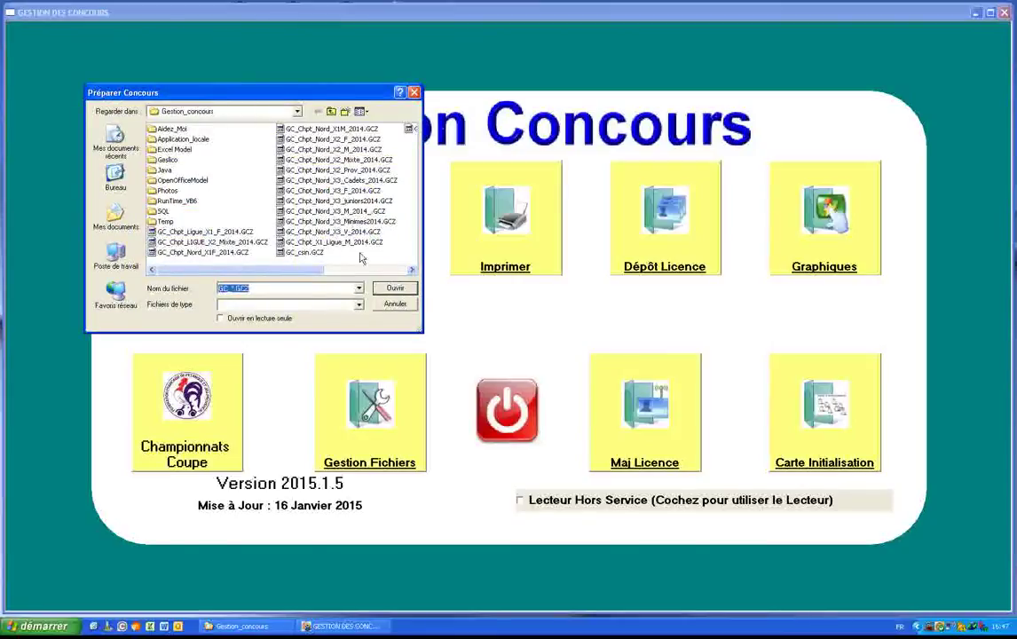
scroll(368, 238, "down", 1)
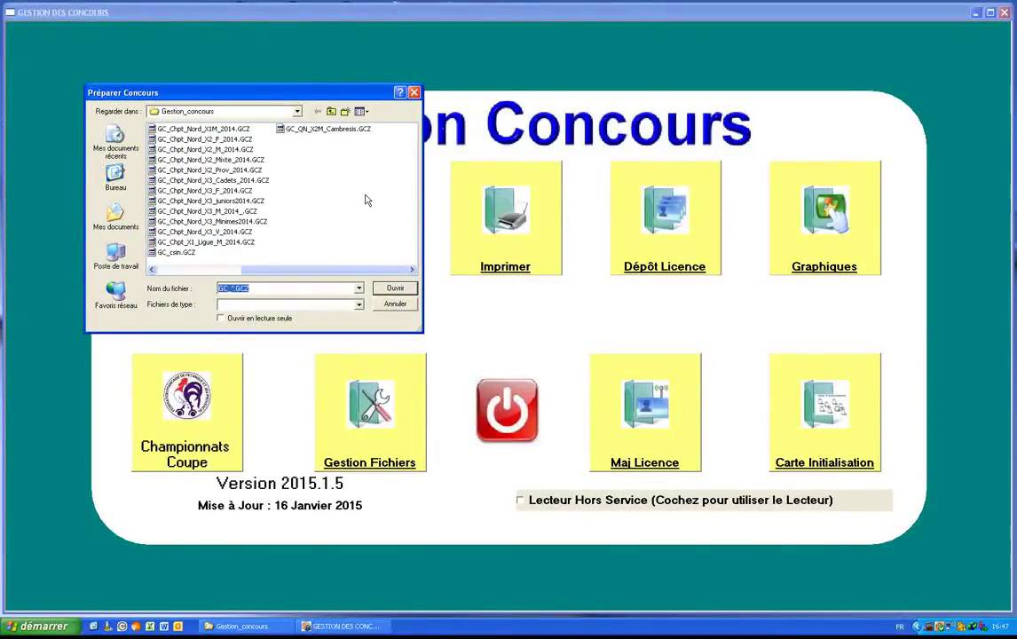
left_click(315, 131)
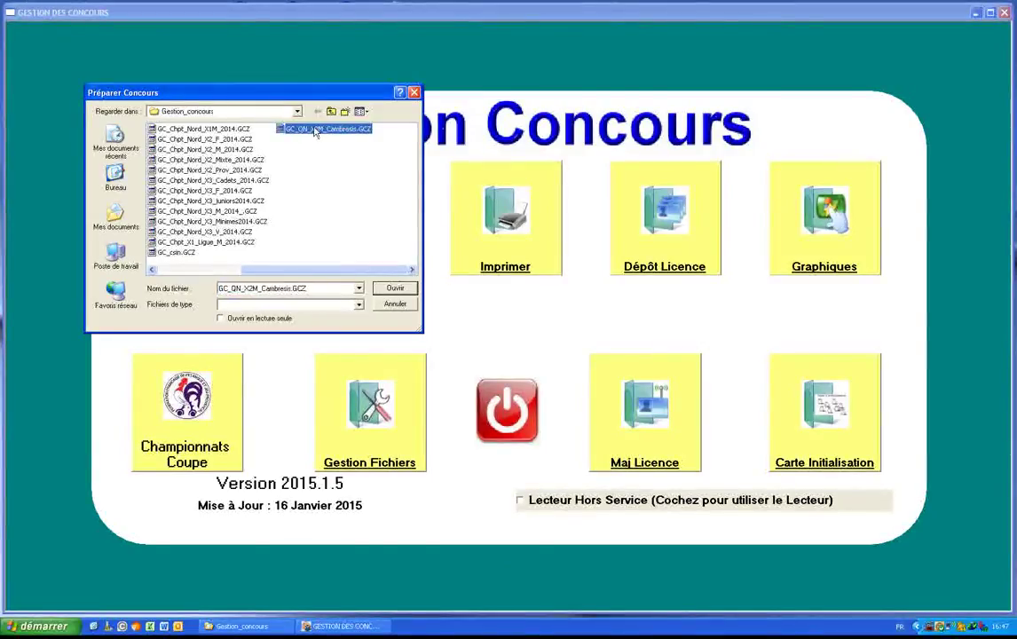
left_click(394, 289)
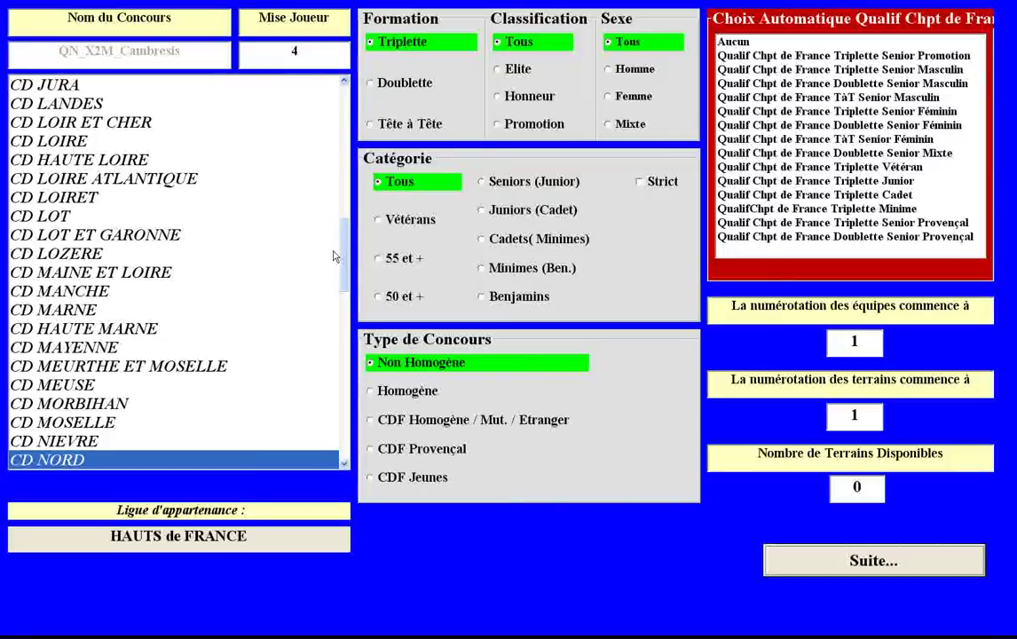
Step: Configure the contest for committee CD NORD with the preset Qualif Chpt de France Doublette Senior Mixte and continue to team registration
scroll(346, 272, "down", 1)
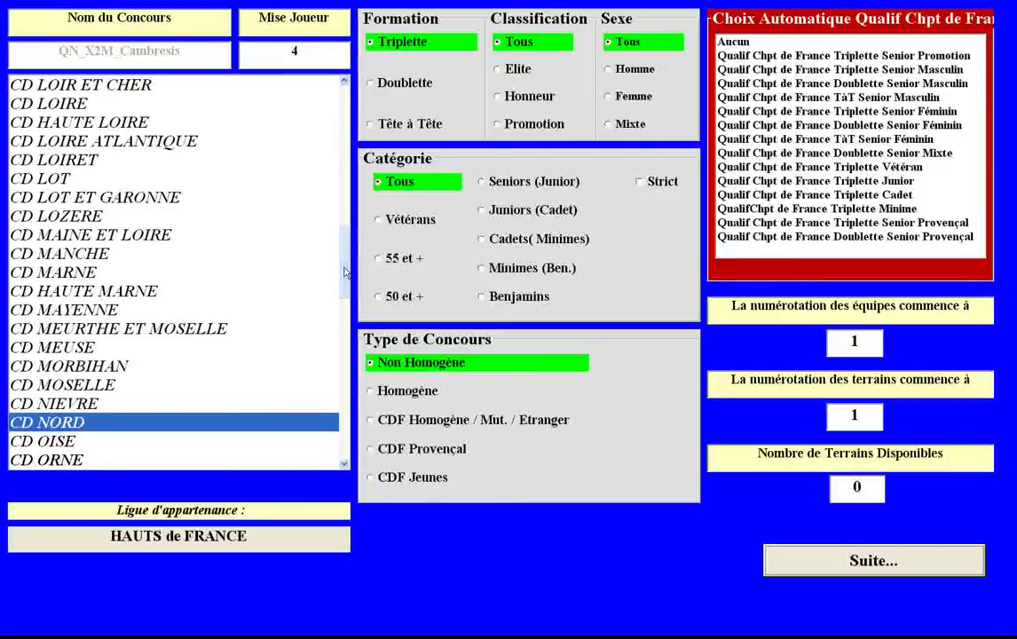
left_click(52, 178)
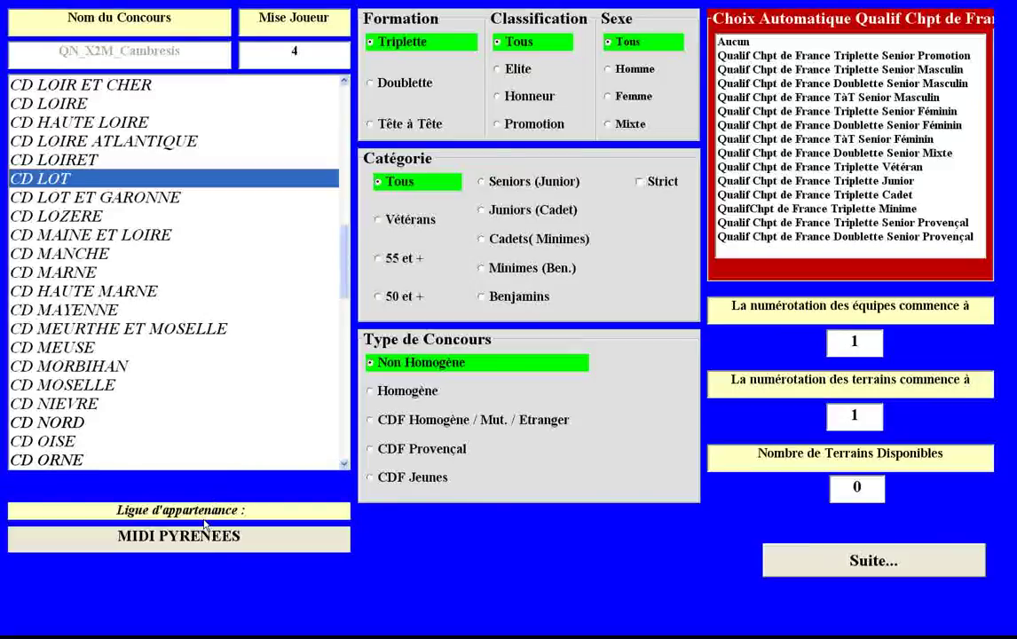
left_click(73, 424)
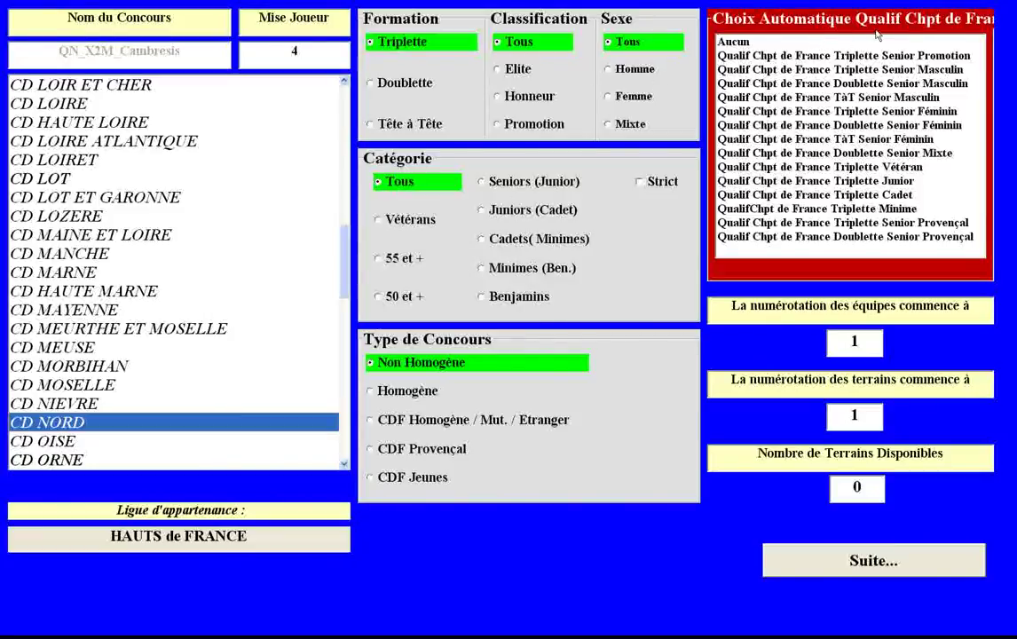
left_click(913, 153)
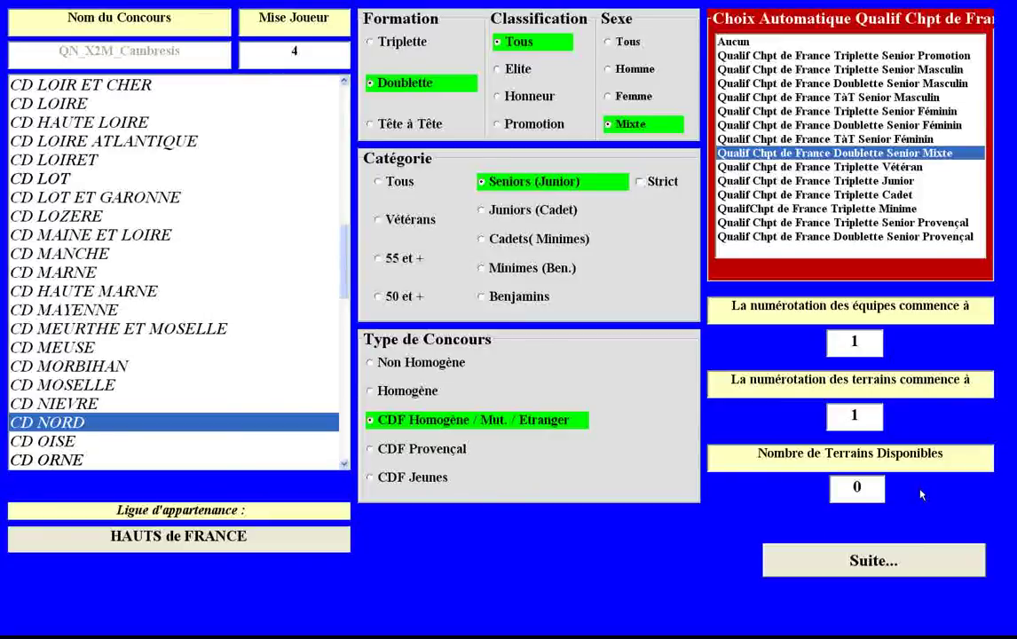
left_click(874, 570)
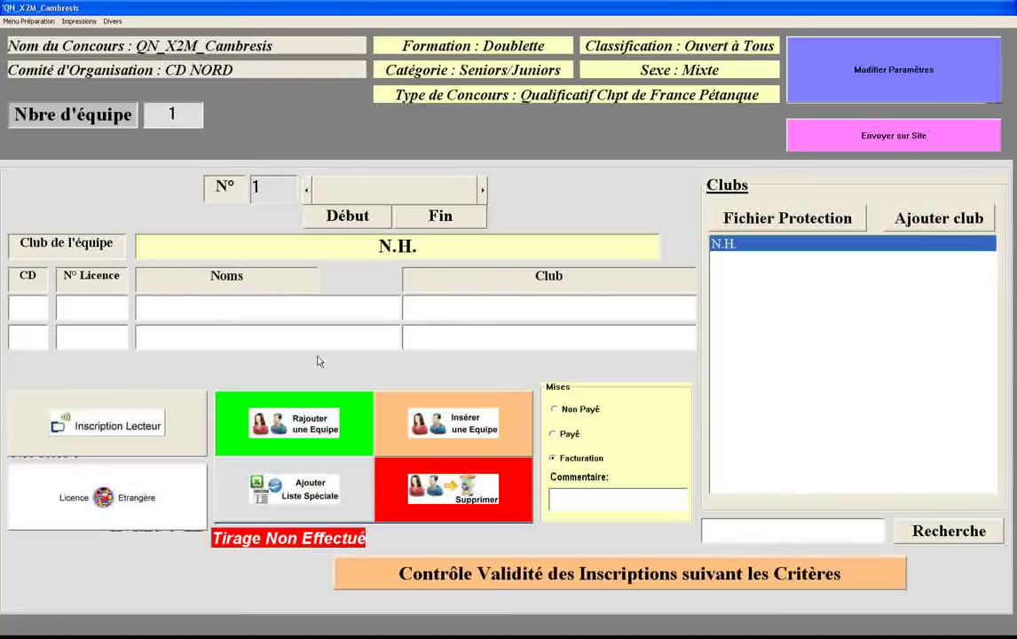
Step: Fill team 1's first player row by searching names for "sen" and choosing the first match from A BOULISTE CHAPELLOISE
left_click(171, 303)
type("sen")
key("Return")
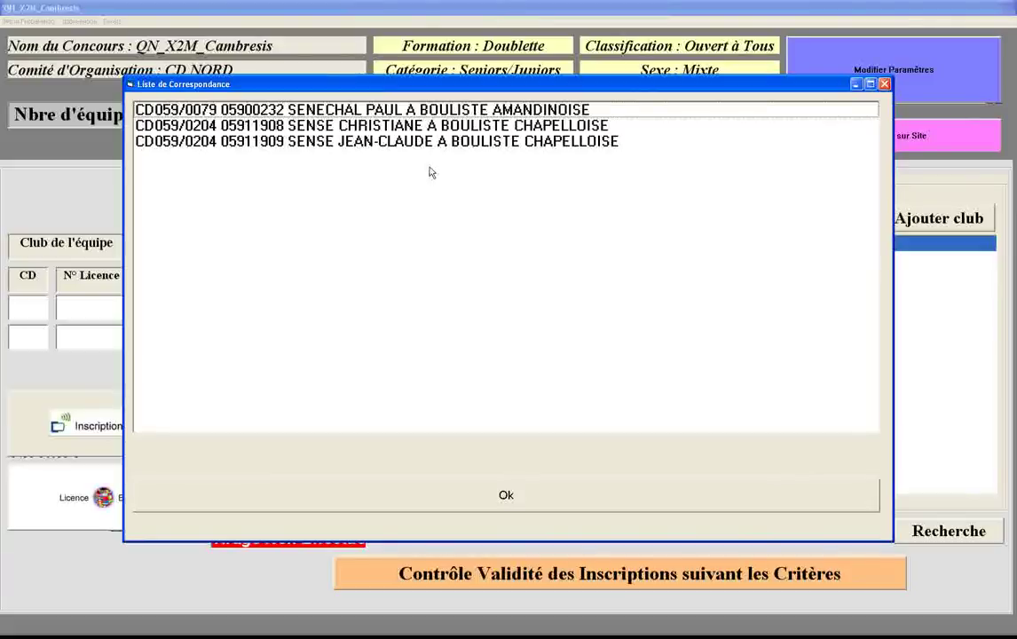
left_click(399, 129)
left_click(543, 504)
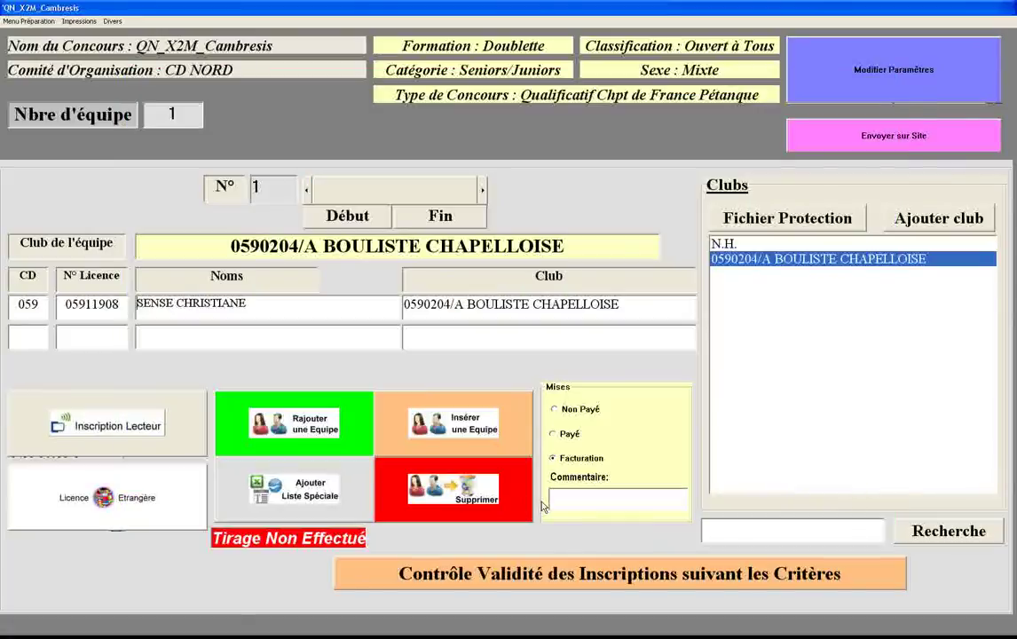
Step: Search names for "se" in team 1's second player row and look through the list of matching players
left_click(170, 333)
type("se")
key("Return")
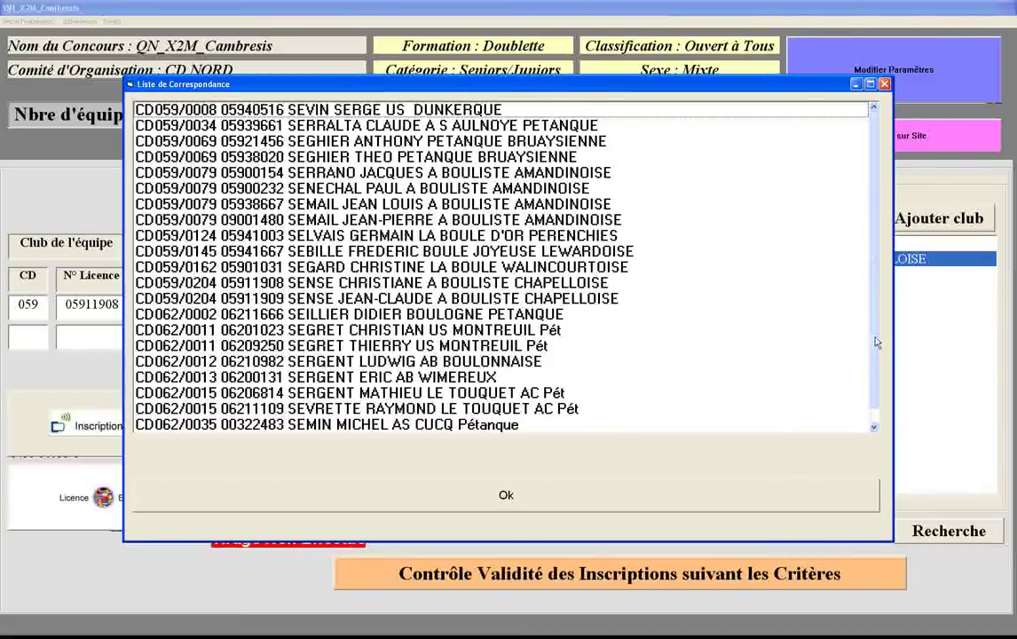
scroll(876, 342, "down", 1)
scroll(875, 364, "up", 1)
scroll(874, 387, "down", 1)
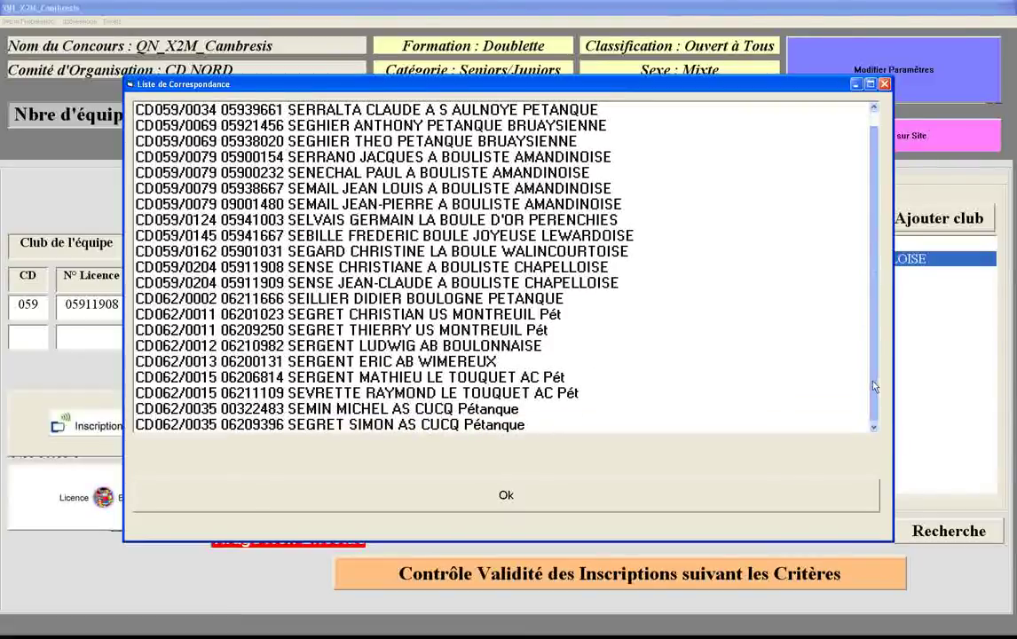
scroll(874, 387, "up", 1)
scroll(874, 387, "down", 1)
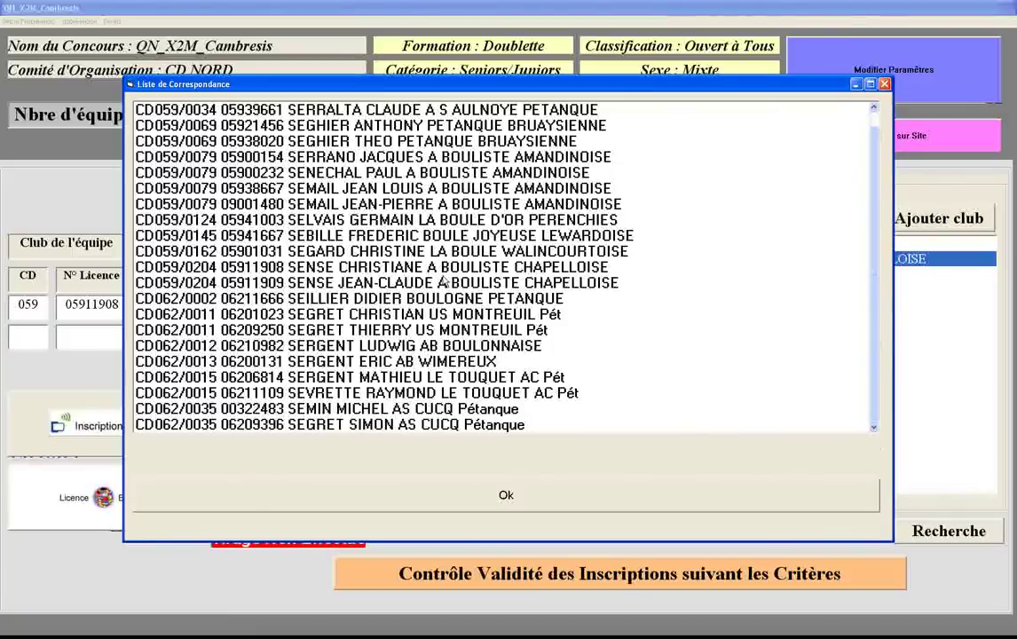
left_click(502, 502)
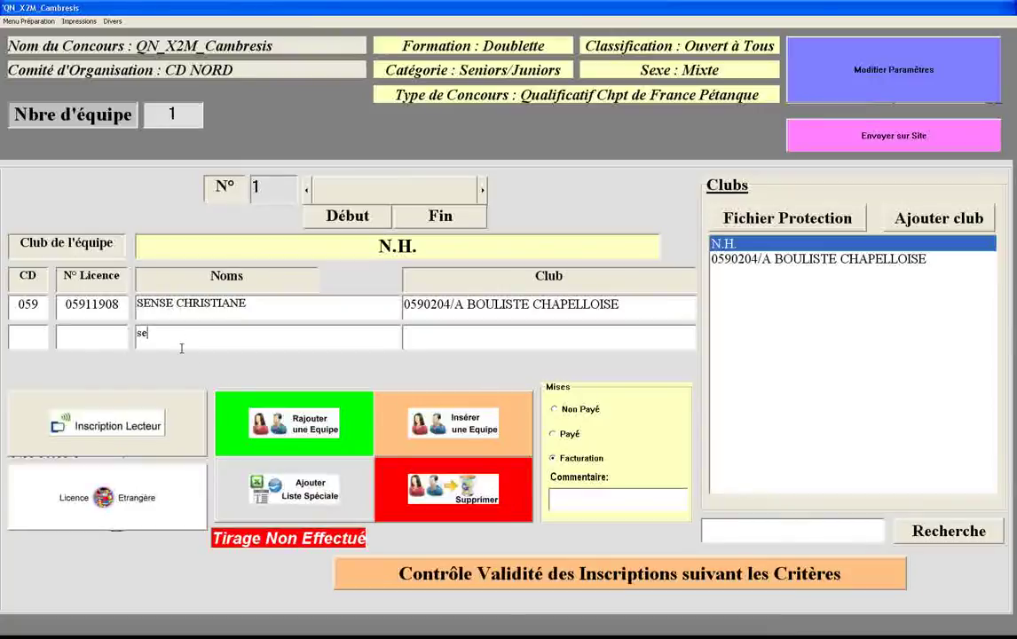
Step: Narrow the second player's search to "sens" and choose the second match from A BOULISTE CHAPELLOISE
type("ns")
key("Return")
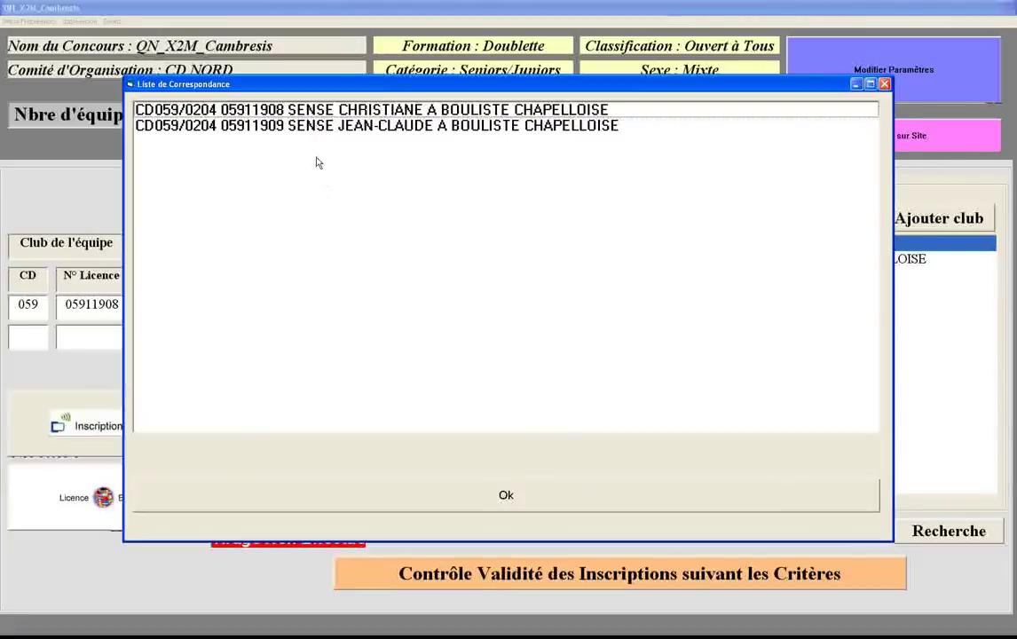
left_click(362, 127)
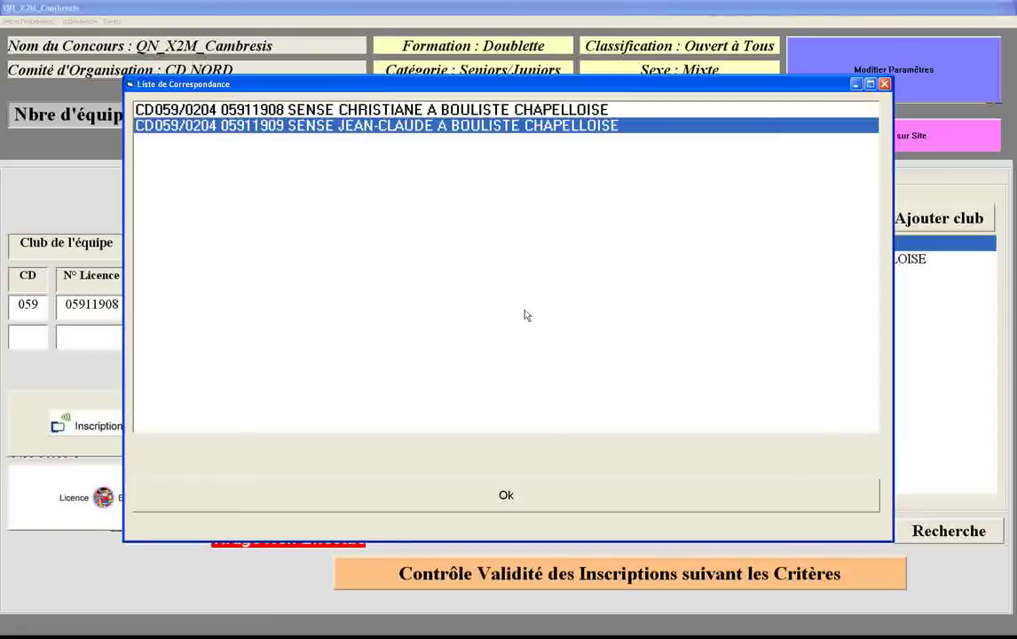
left_click(514, 502)
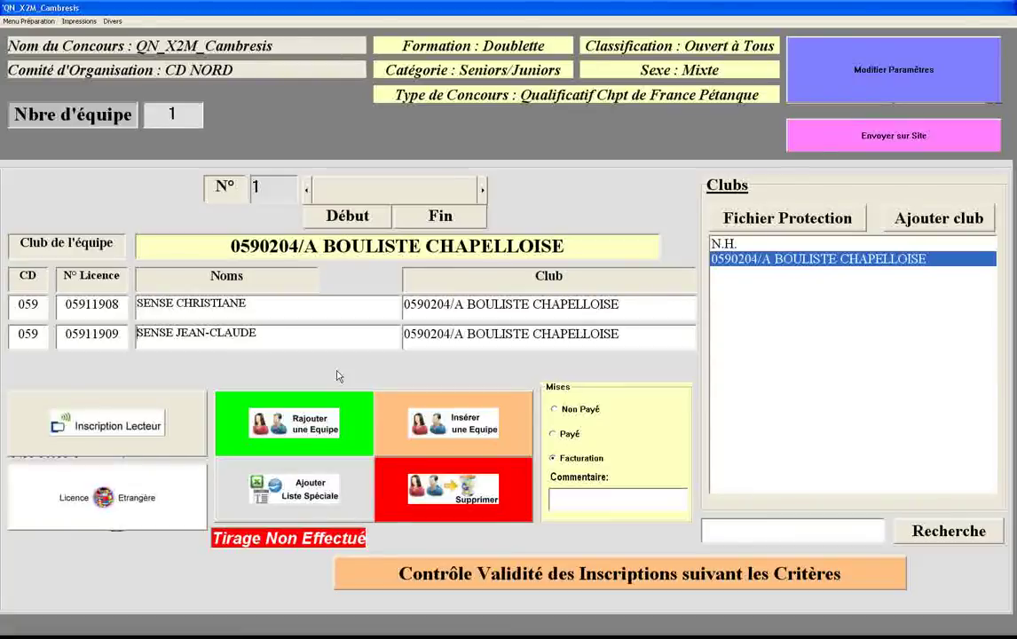
Step: Add team 2 and fill its first player row by searching for "dev" and choosing the first PETANQUE HOUPLINOISE match
left_click(314, 433)
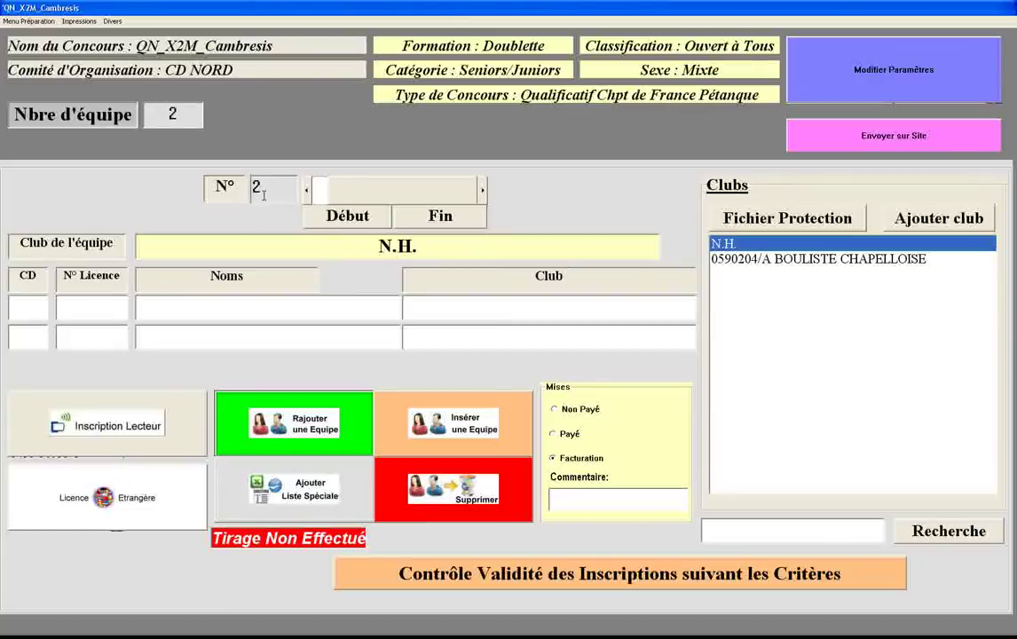
left_click(178, 303)
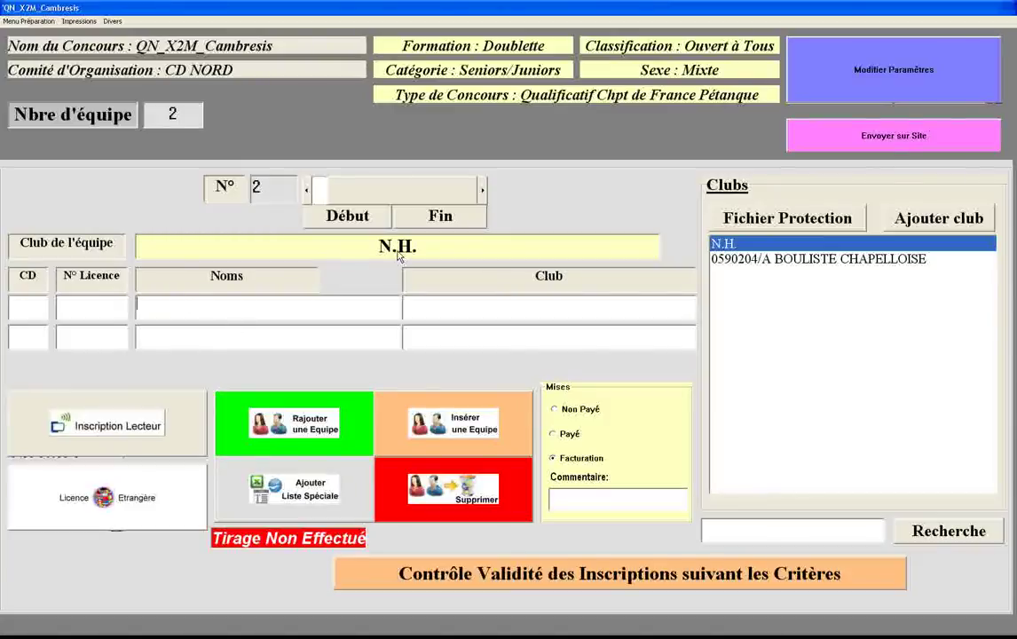
type("dev")
key("Return")
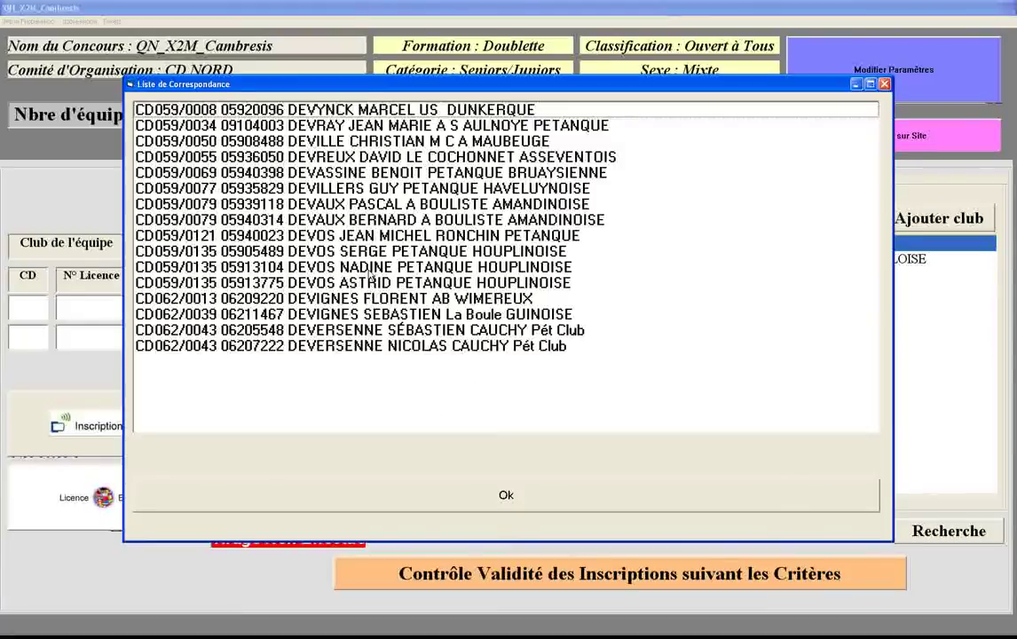
left_click(325, 252)
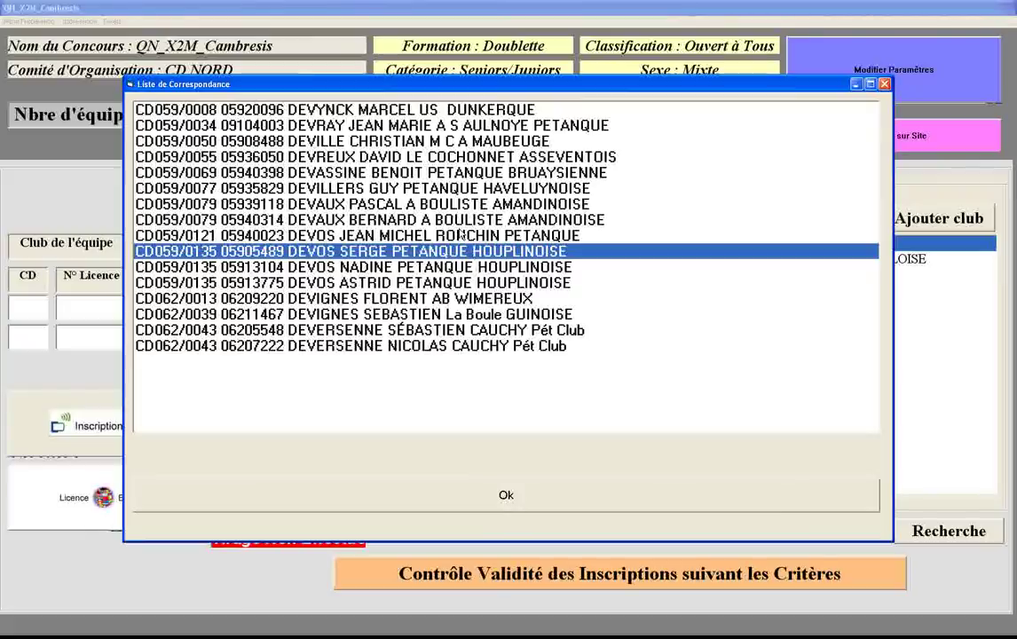
left_click(504, 489)
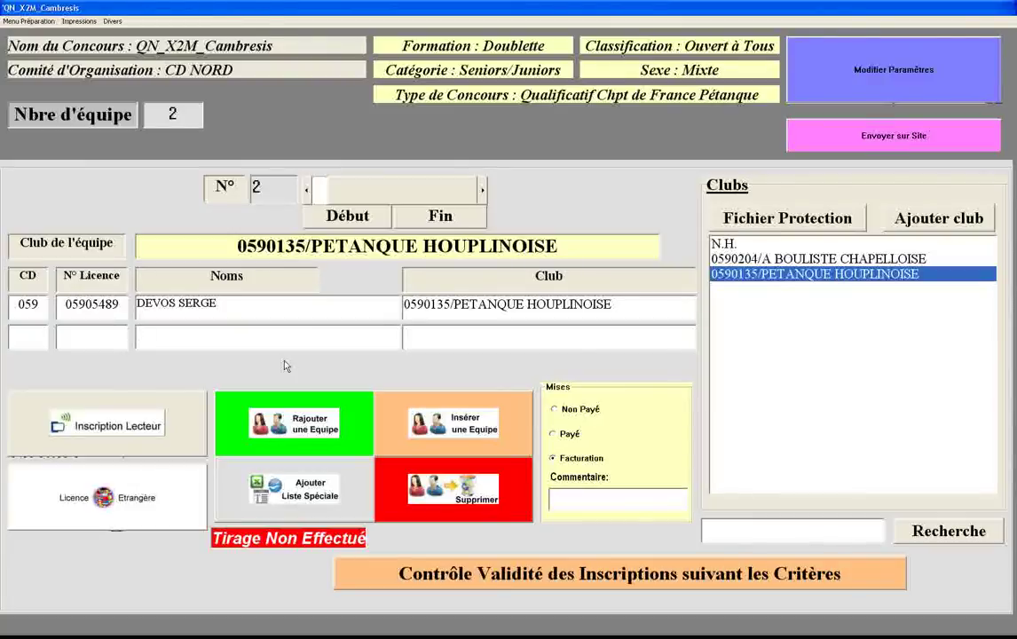
Step: Fill team 2's second player row by searching for "des", narrowing it to "desp" and choosing the first PETANQUE HOUPLINOISE match
type("des")
key("Return")
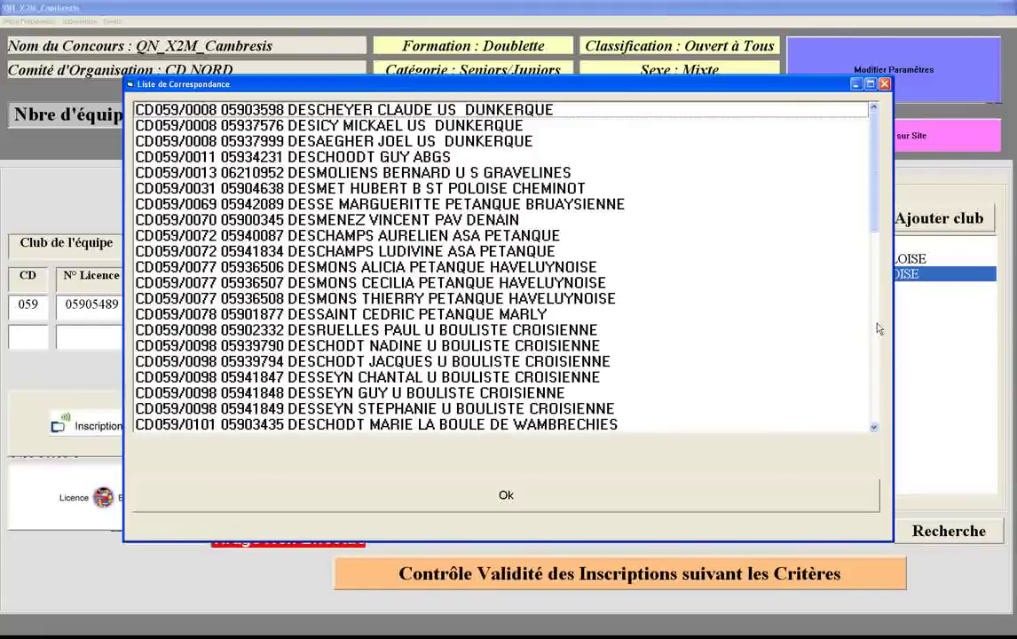
left_click_drag(652, 84, 847, 230)
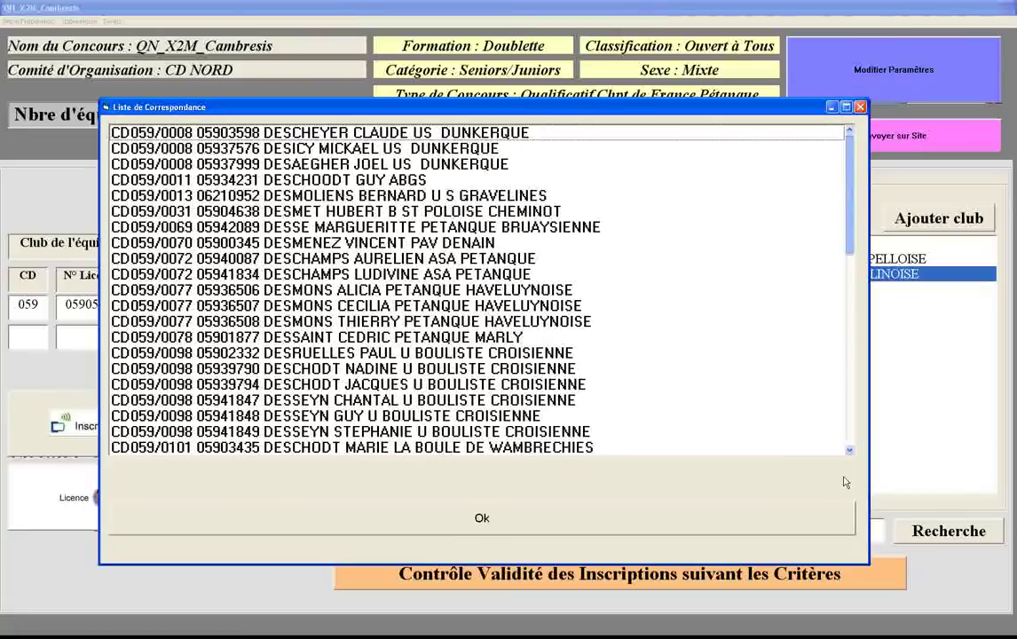
left_click(468, 526)
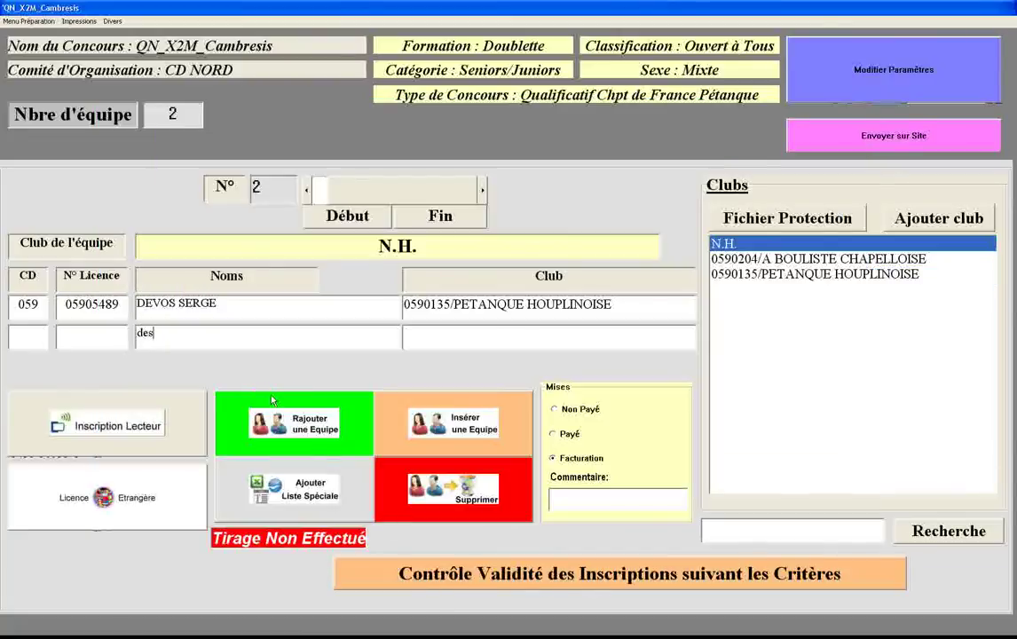
type("p")
key("Return")
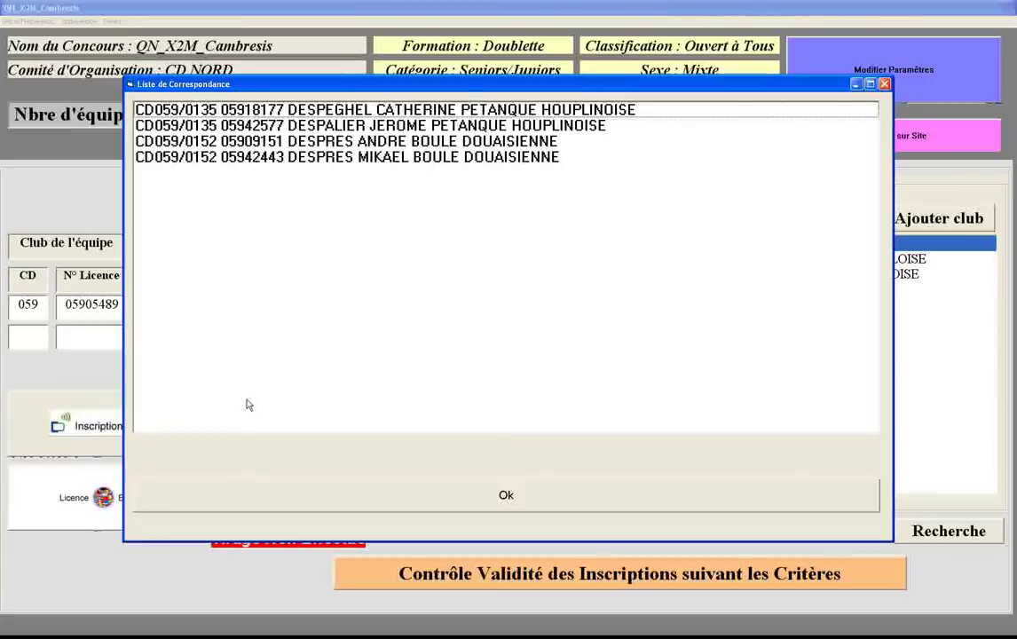
left_click(411, 112)
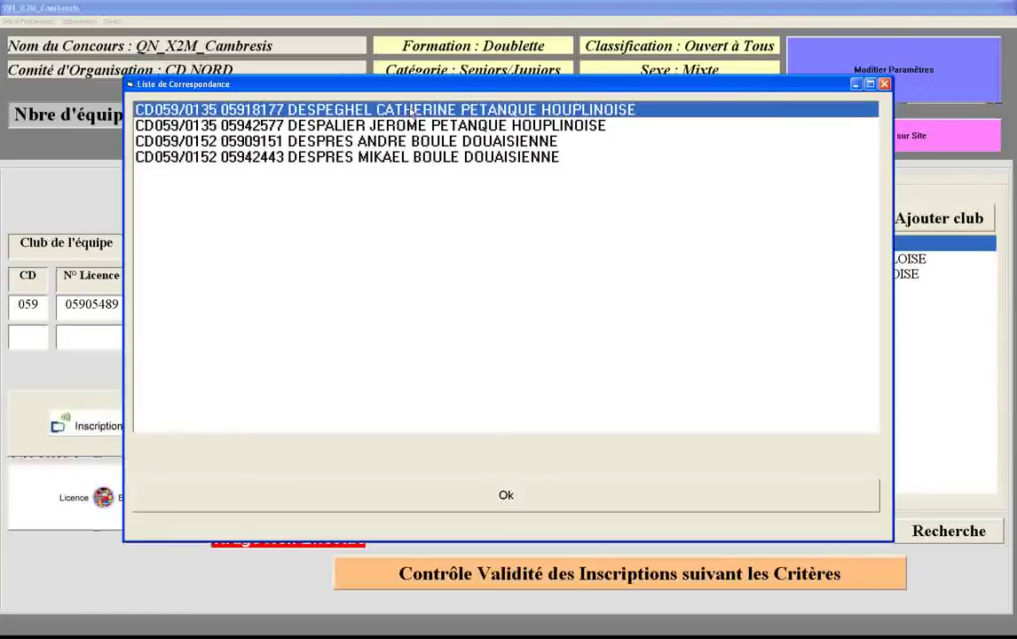
left_click(524, 496)
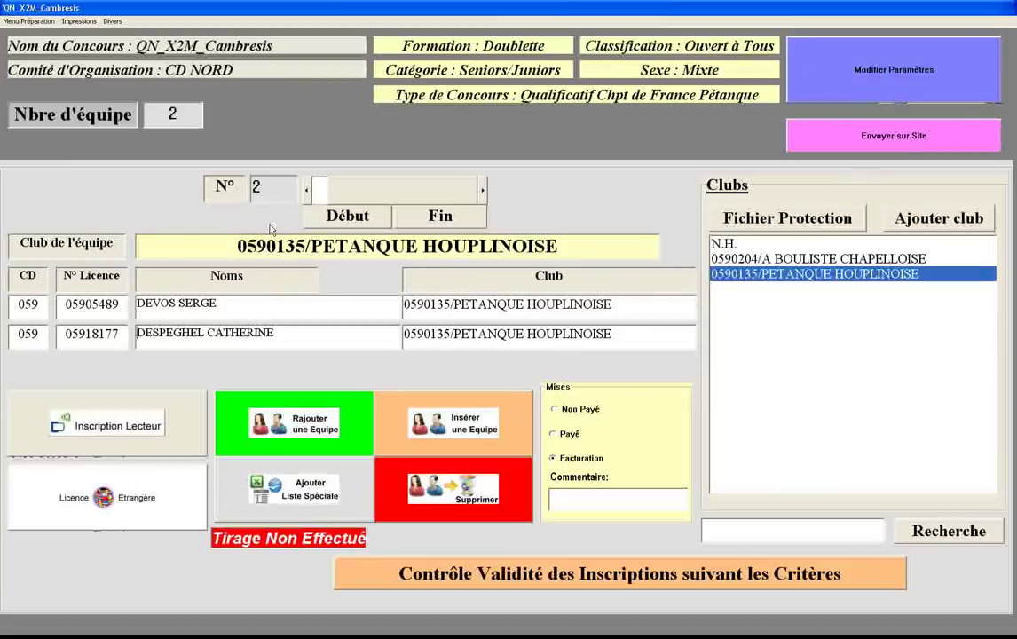
Step: Add team 3 and fill its first player row by searching for "sup" and choosing the A BOULISTE CHAPELLOISE match
left_click(308, 427)
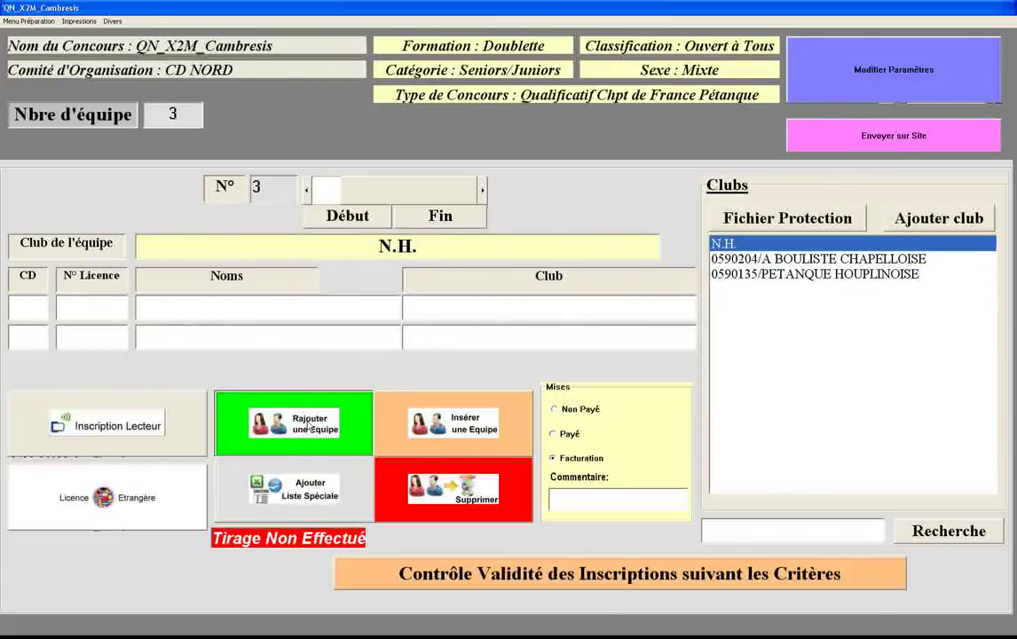
left_click(139, 302)
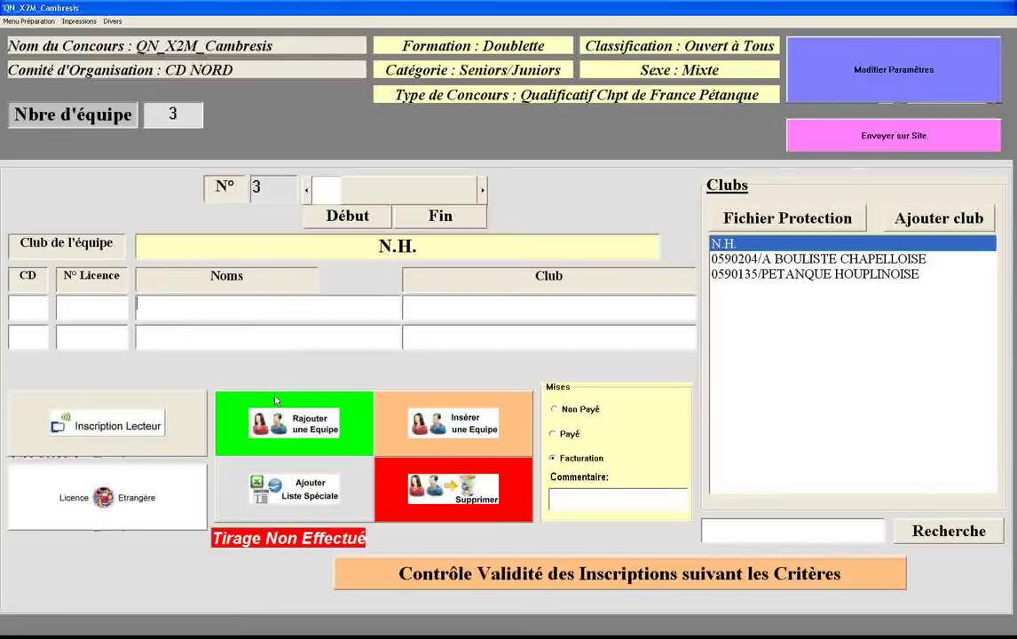
type("sup")
key("Return")
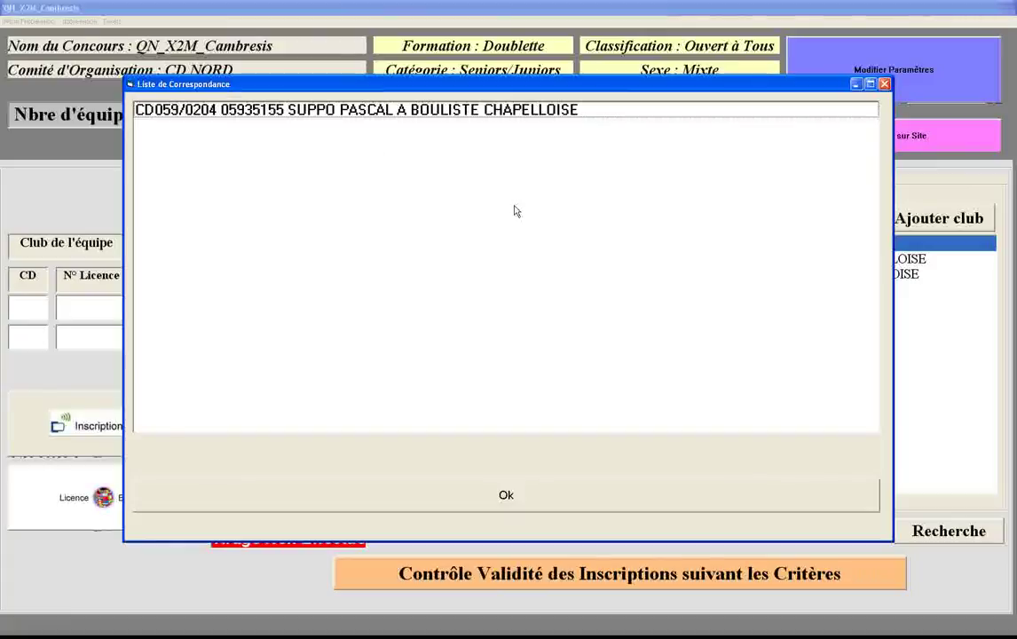
left_click(417, 105)
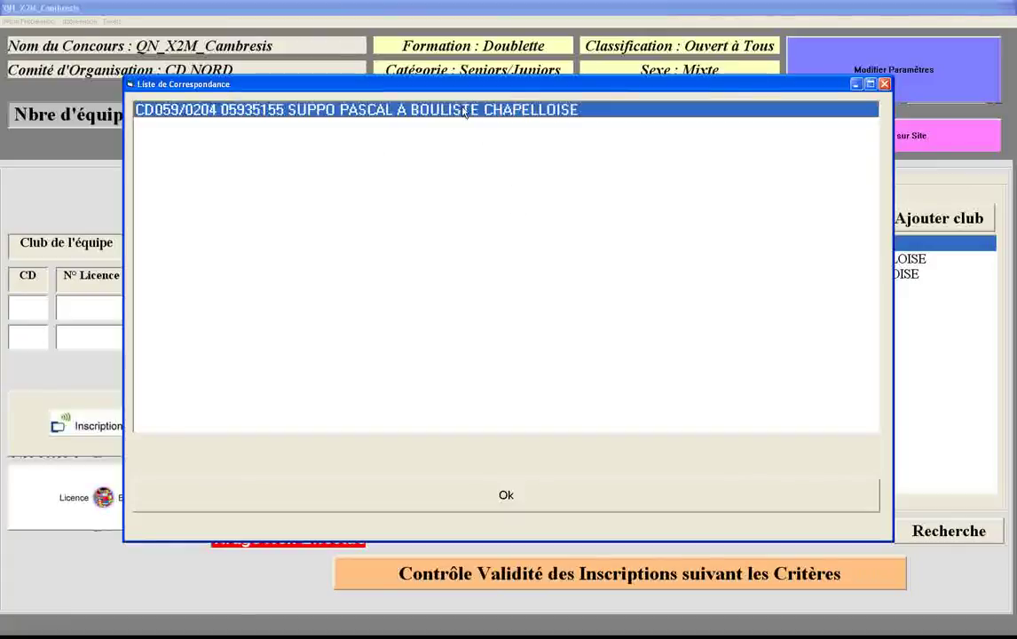
left_click(517, 503)
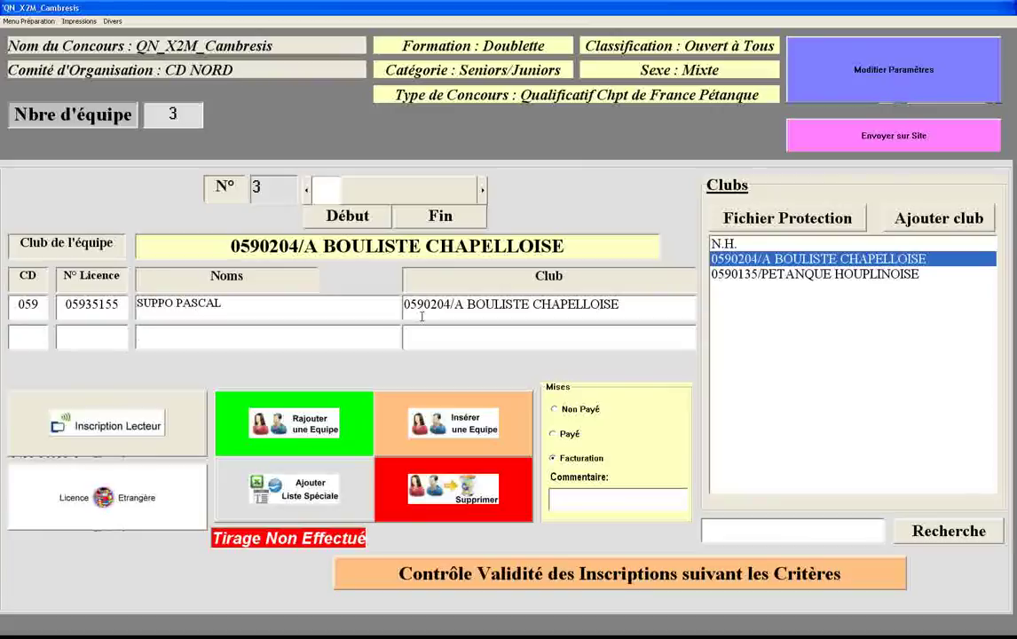
Step: Fill team 3's second player row by searching for "drou" and choosing the A BOULISTE CHAPELLOISE match
type("drou")
key("Return")
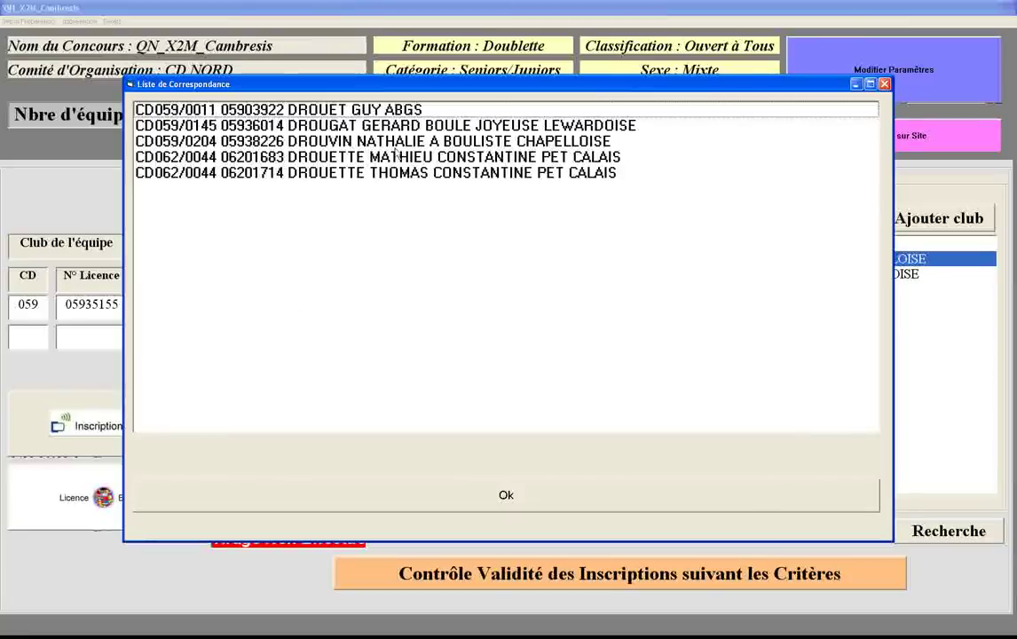
left_click(488, 143)
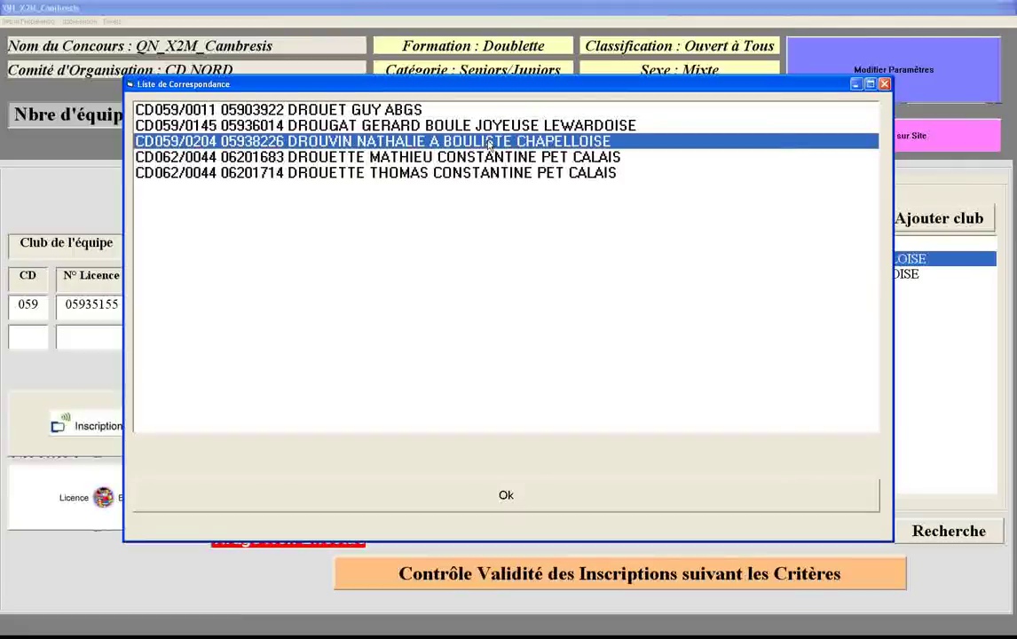
left_click(514, 496)
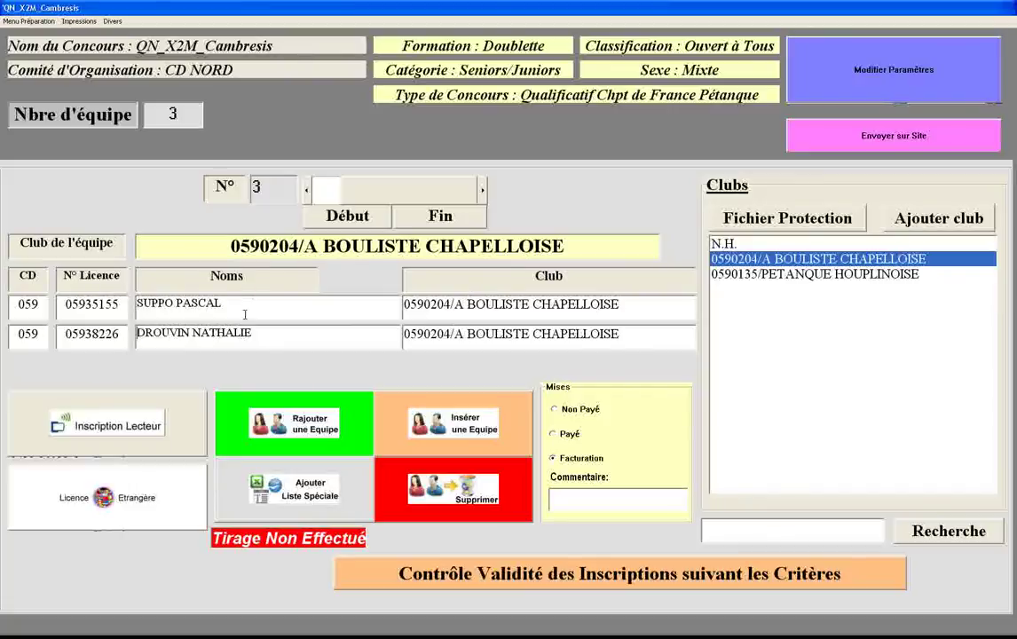
Step: Browse the registered teams one at a time, back from team 3 to team 1 and forward again to team 3
left_click(401, 197)
left_click(390, 197)
left_click(401, 197)
left_click(377, 207)
left_click(421, 206)
left_click(380, 211)
left_click(422, 209)
left_click(306, 190)
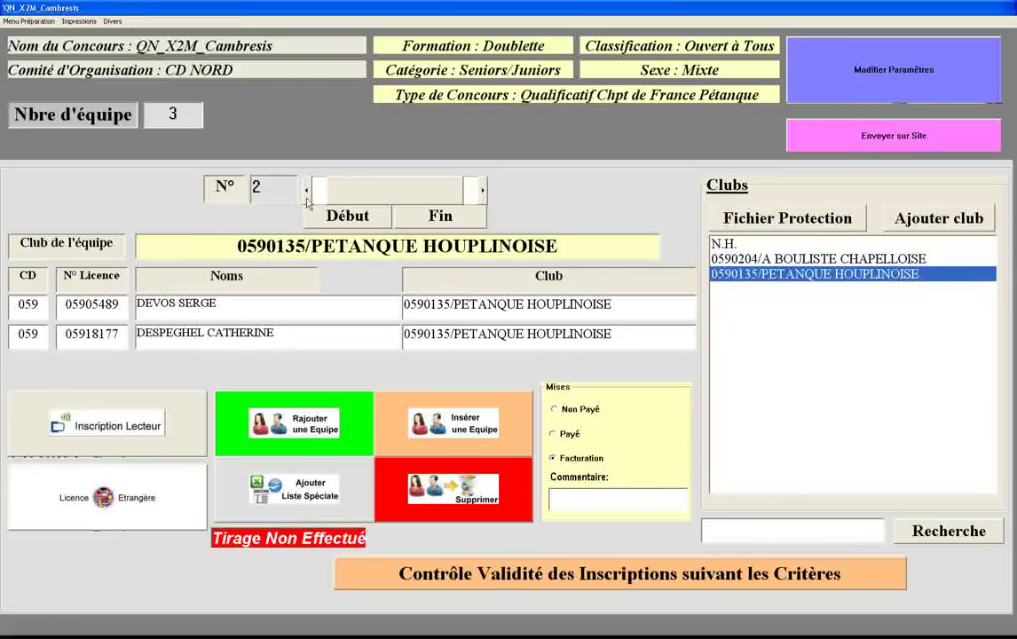
left_click(306, 195)
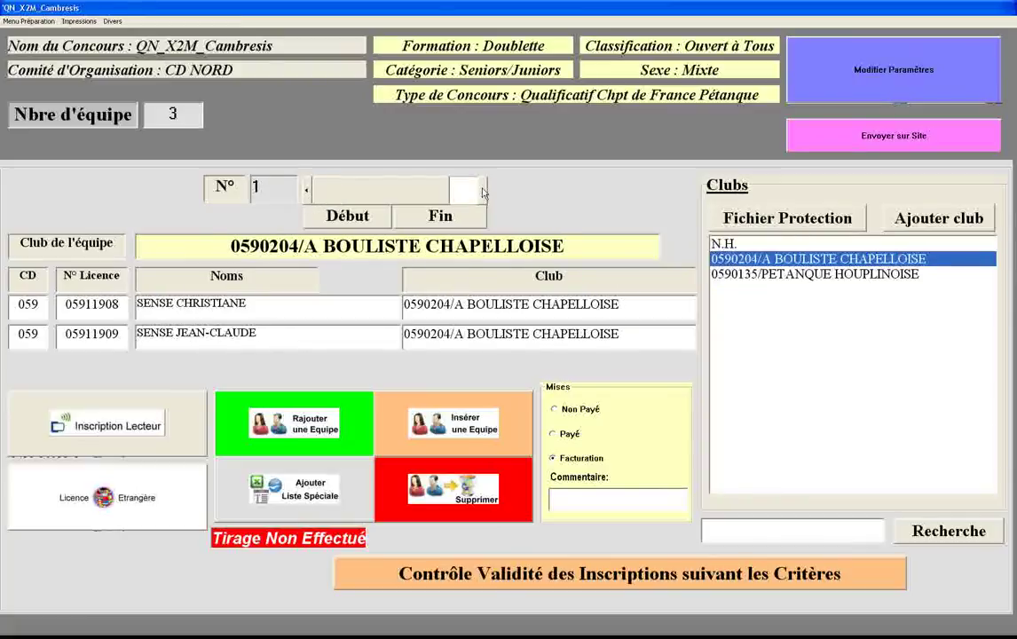
left_click(481, 191)
left_click(481, 191)
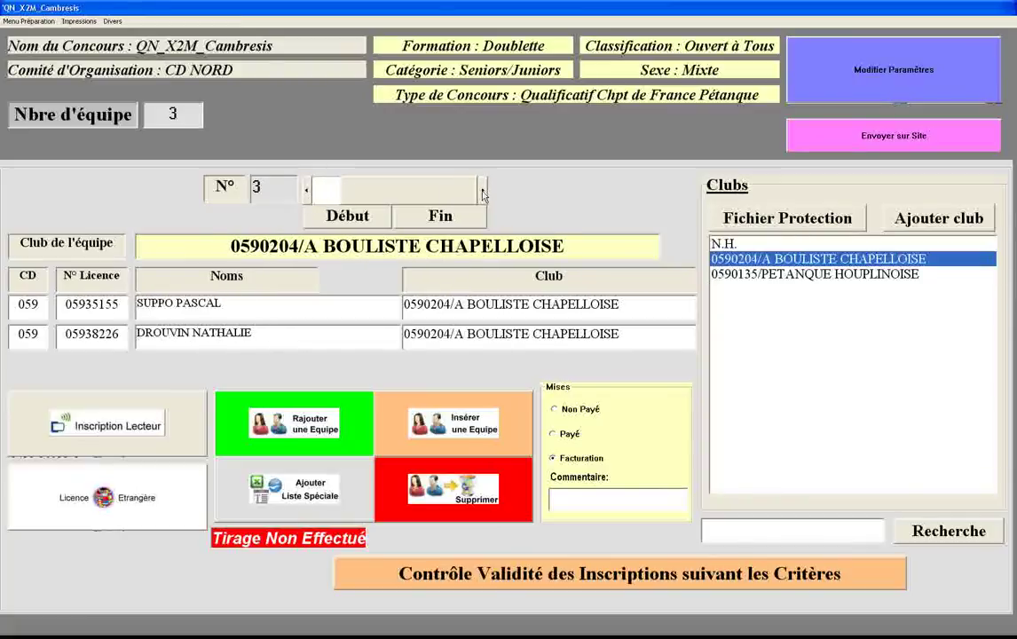
Step: Jump to the first and the last registered team, and page through the entries again, ending on team 3
left_click(344, 219)
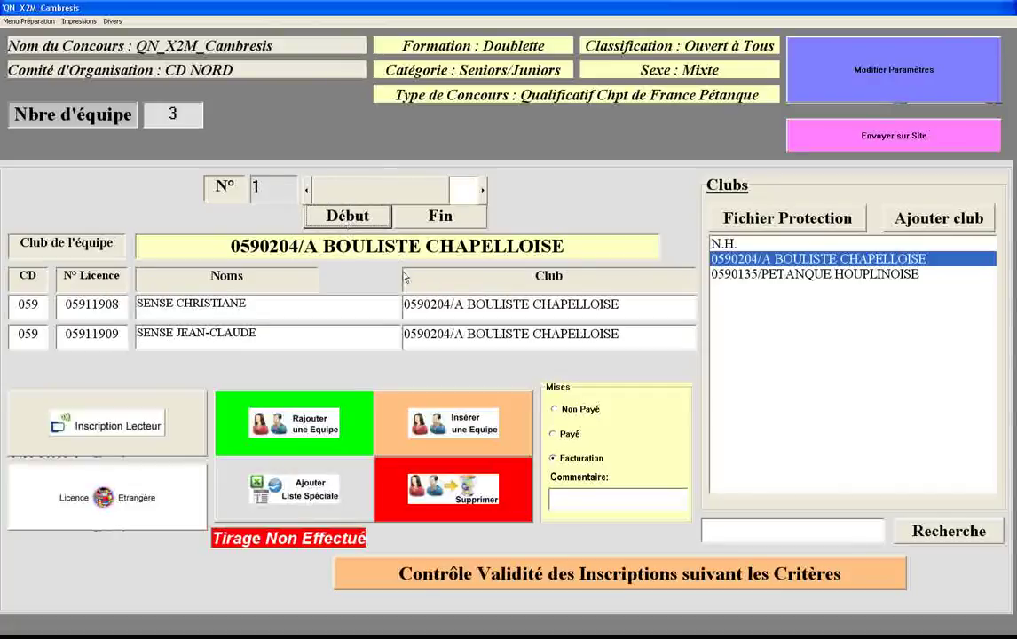
left_click(441, 219)
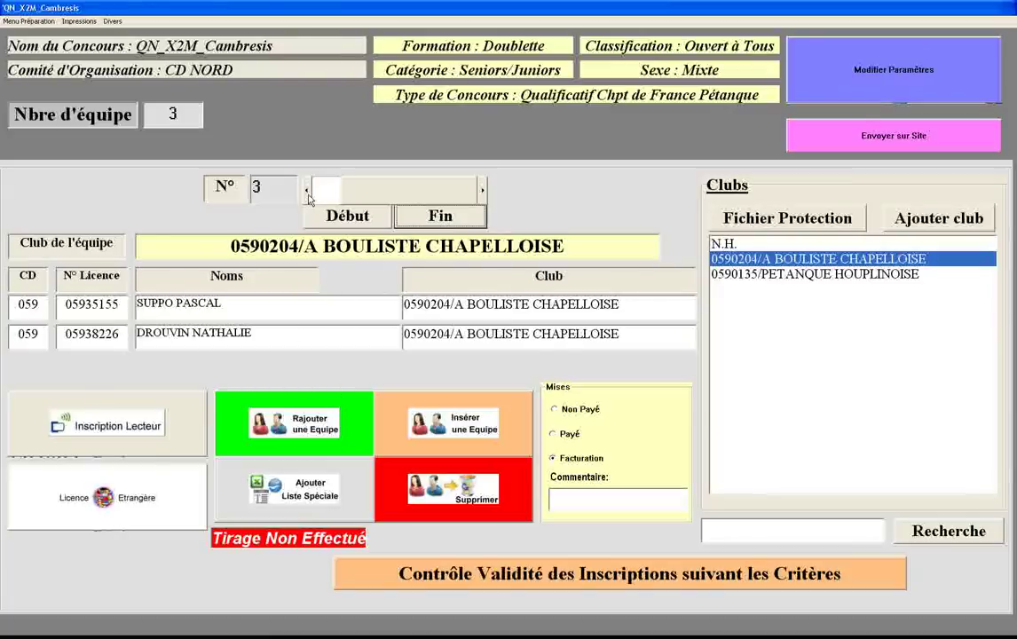
left_click(482, 190)
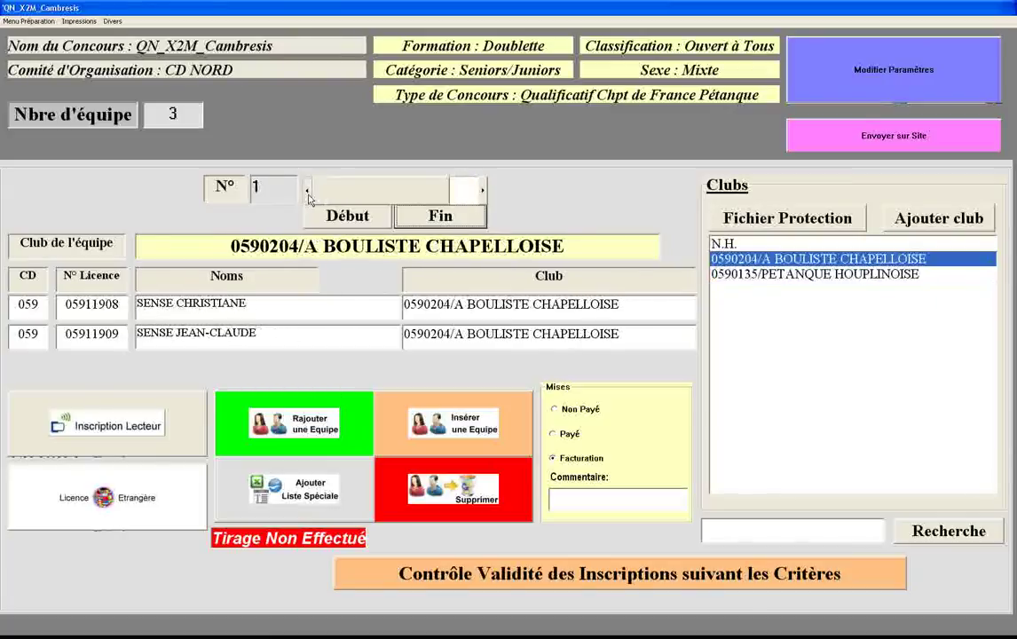
left_click(482, 191)
left_click(483, 195)
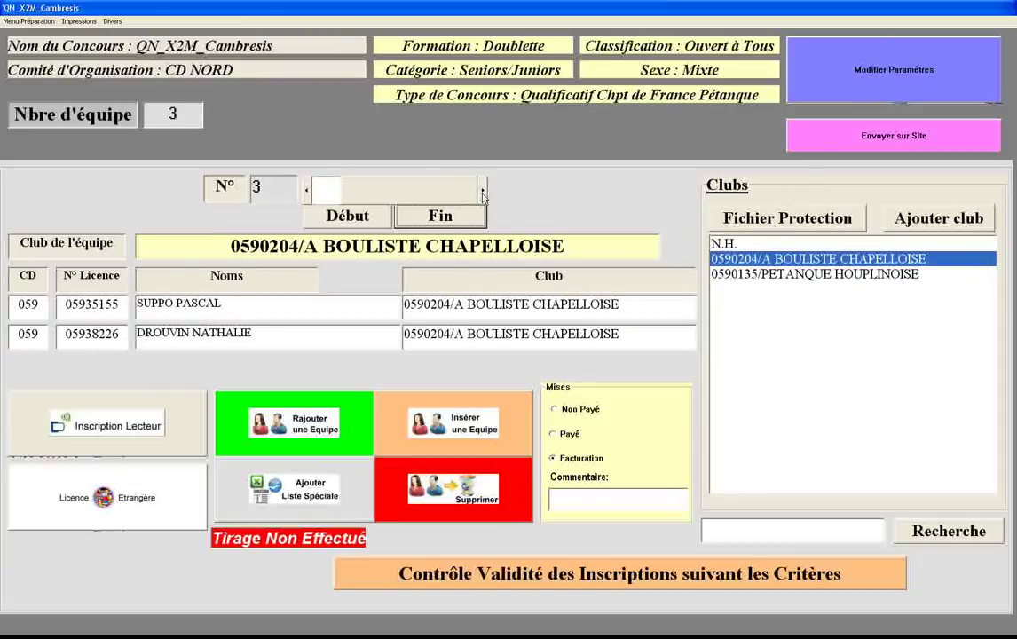